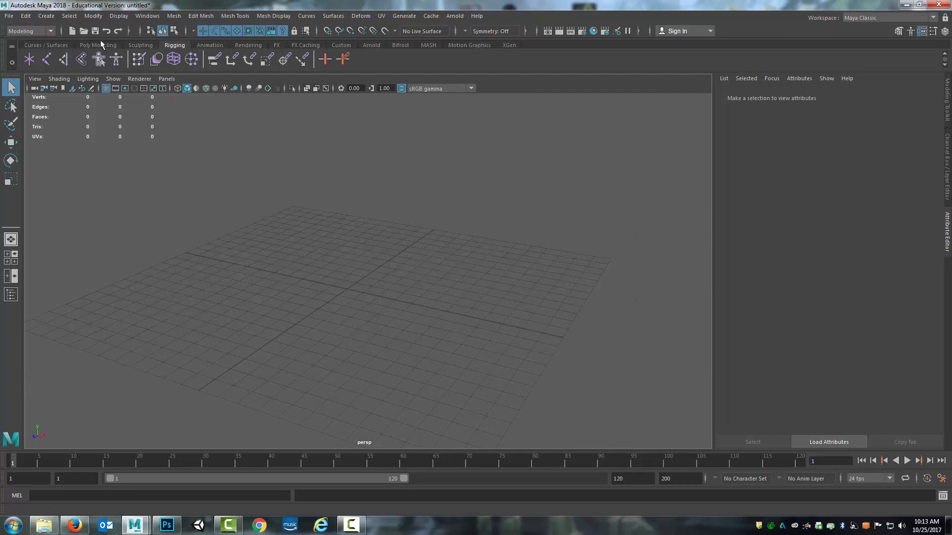
Step: Create a polygon cylinder with 6 axis subdivisions and 6 height subdivisions
click(99, 44)
click(64, 59)
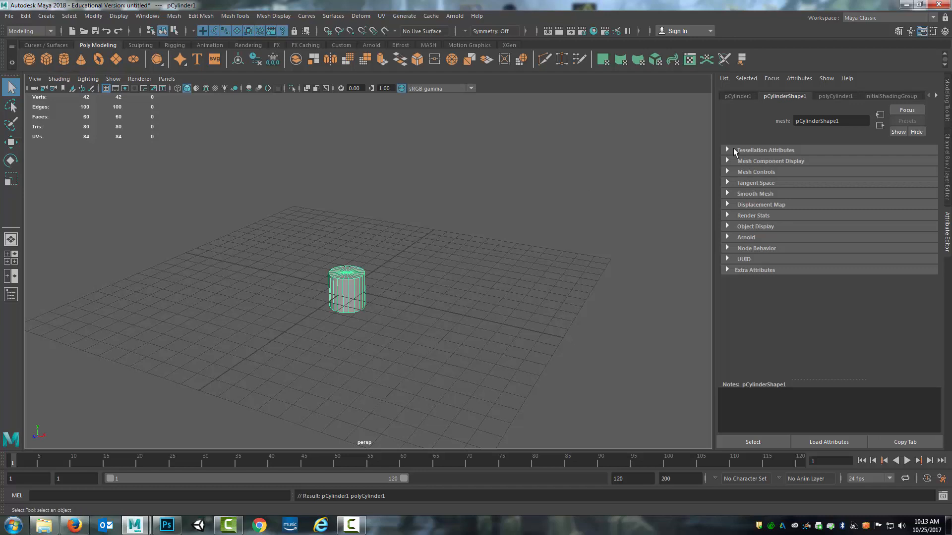
click(837, 95)
double_click(812, 183)
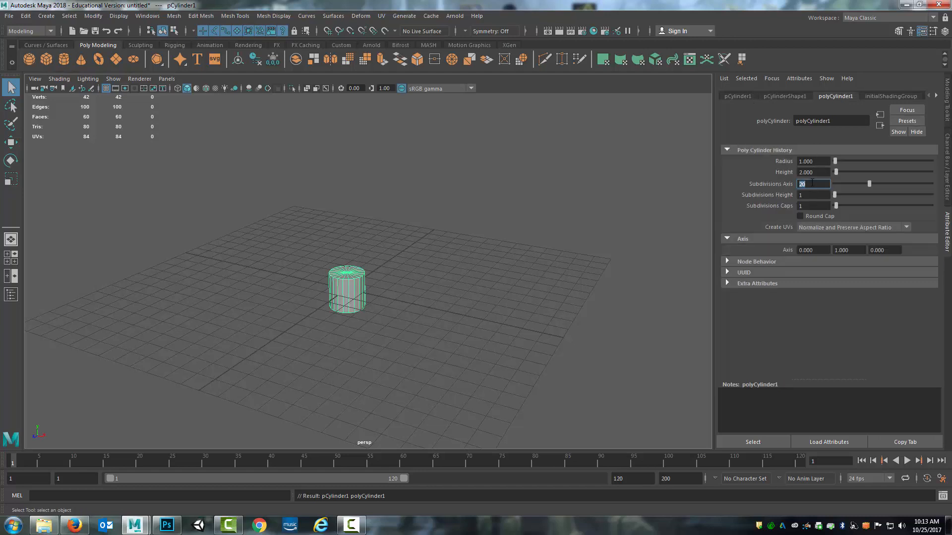
key(Tab)
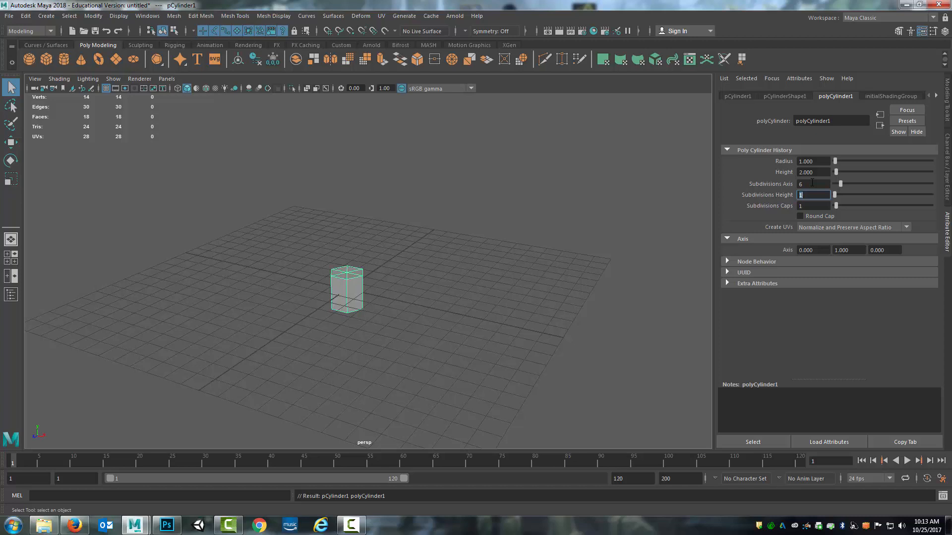
key(Return)
click(386, 296)
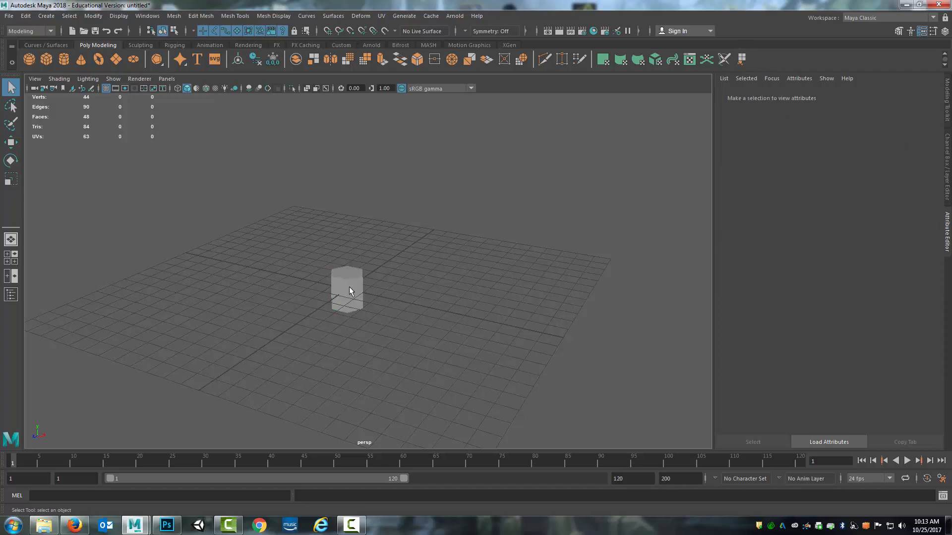
Step: Stretch the cylinder along the Y axis to a tall column, at a scale of about 5.26
click(351, 292)
key(r)
drag(347, 248, 319, 53)
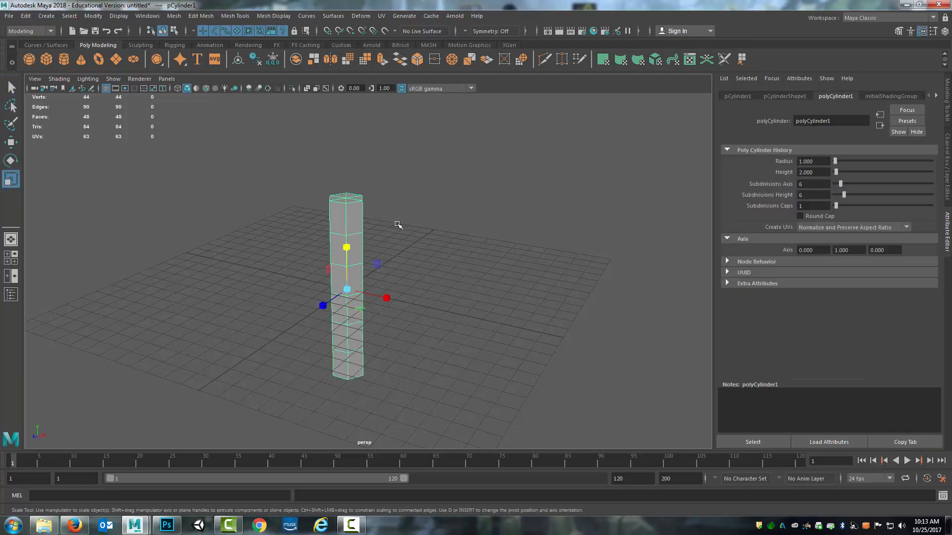
Step: Delete four of the radial edges on the column's top cap, keeping one opposite pair as a line across the hexagon
scroll(395, 238, up, 5)
alt+middle_drag(369, 207, 478, 229)
alt+drag(384, 207, 407, 255)
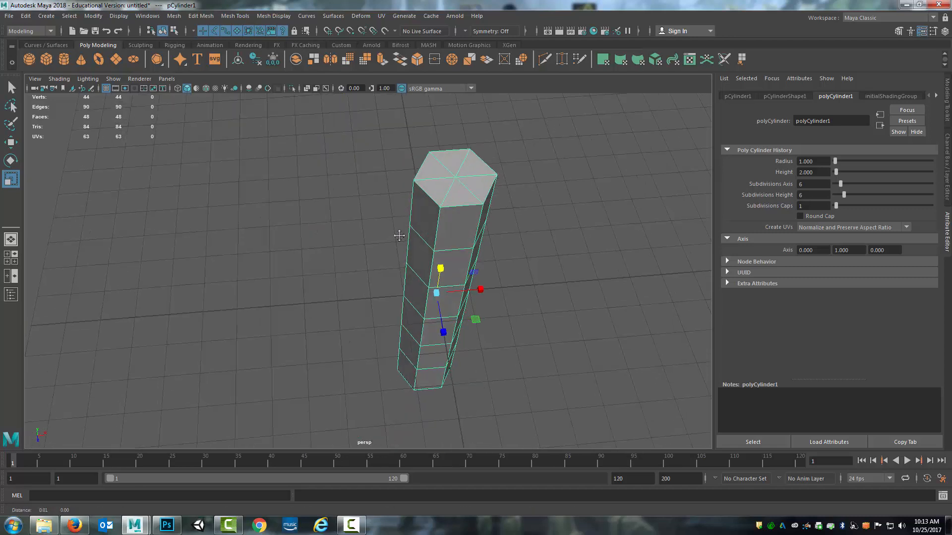
alt+middle_drag(397, 234, 366, 276)
scroll(365, 276, up, 5)
right_drag(333, 187, 333, 159)
click(287, 169)
key(Delete)
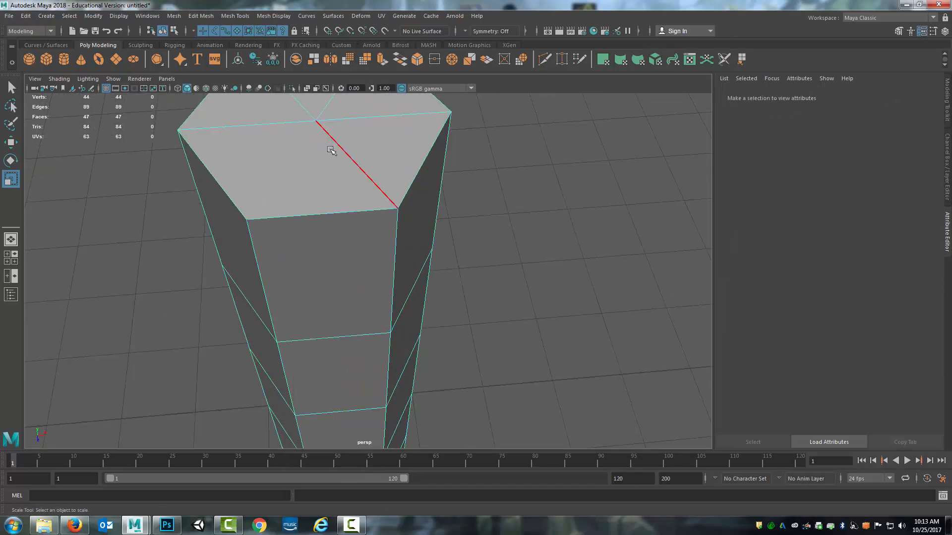
click(331, 147)
key(Delete)
scroll(321, 139, down, 4)
click(332, 172)
key(Delete)
key(Delete)
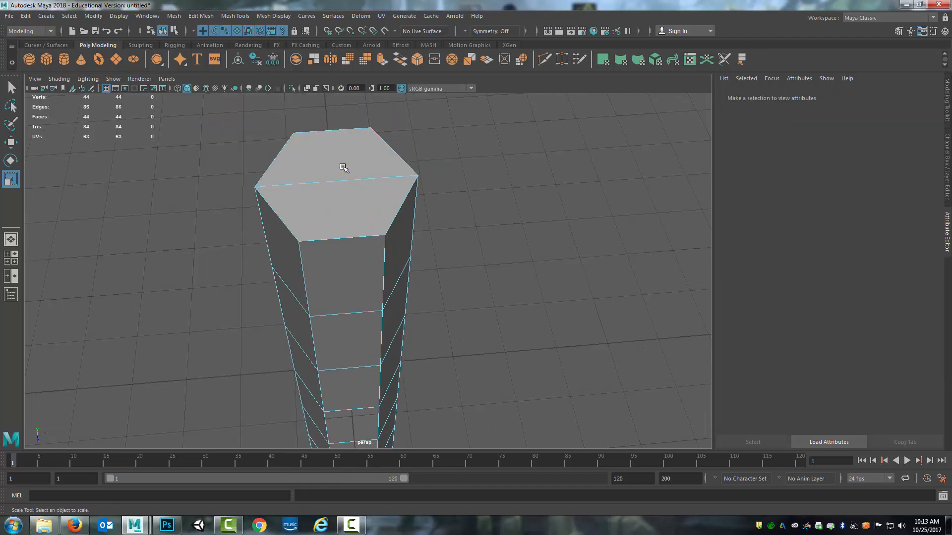
Step: Delete the leftover center vertex of the column's top cap
right_drag(334, 181, 316, 183)
click(337, 181)
key(Delete)
Step: Delete four radial edges on the column's bottom cap, keeping one opposite pair across the hexagon
alt+drag(465, 342, 376, 281)
scroll(340, 308, down, 3)
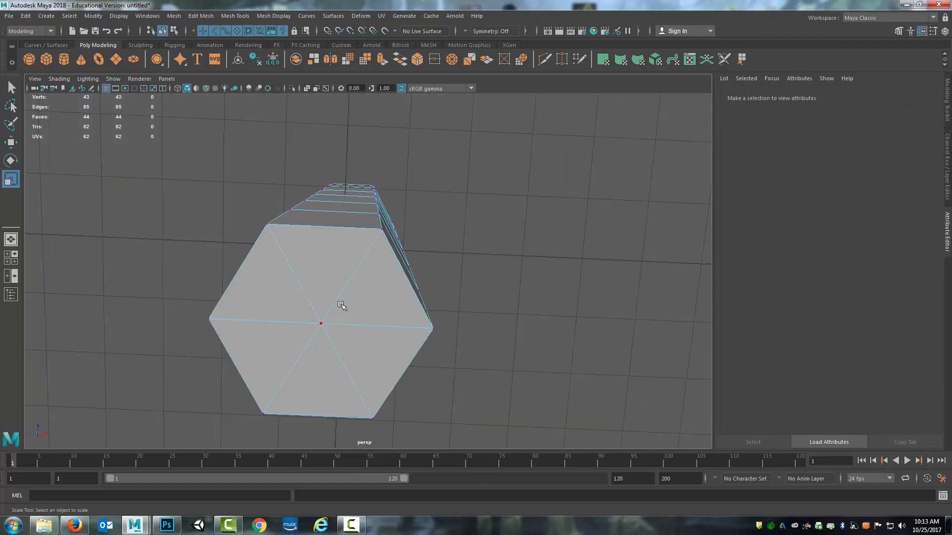
right_drag(344, 238, 342, 218)
click(297, 281)
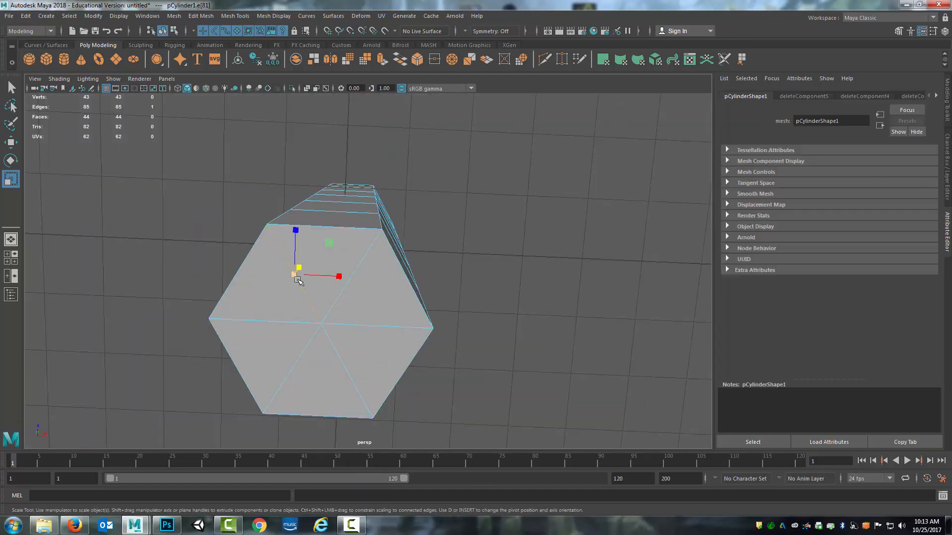
key(Delete)
click(349, 276)
key(Delete)
click(307, 347)
key(Delete)
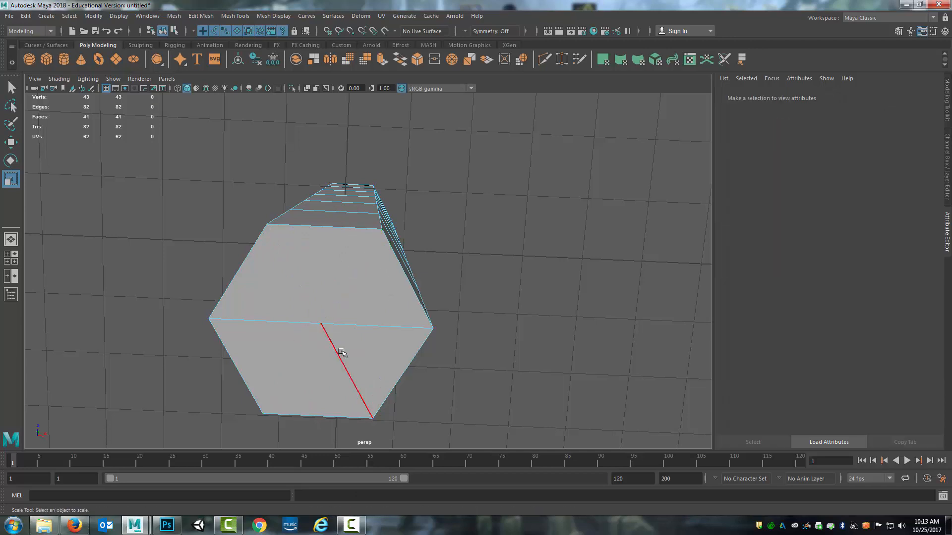
click(342, 352)
key(Delete)
Step: Delete the leftover center vertex of the column's bottom cap
right_drag(333, 242, 291, 257)
click(323, 326)
key(Delete)
Step: Return the column to object mode and vertex-snap its pivot down to the bottom cap
alt+drag(393, 191, 362, 283)
scroll(383, 281, up, 5)
scroll(382, 280, down, 9)
alt+middle_drag(381, 317, 386, 246)
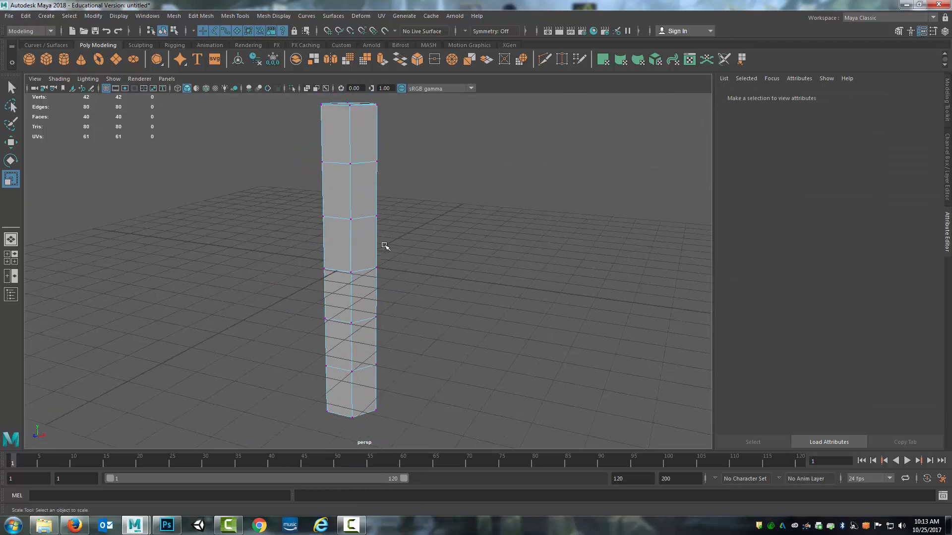
scroll(374, 264, down, 3)
right_drag(372, 233, 403, 220)
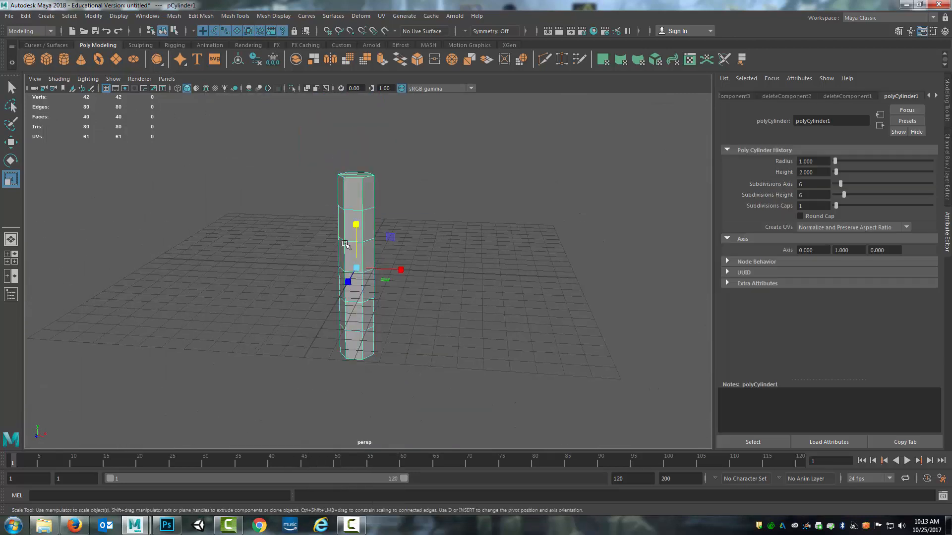
alt+drag(442, 251, 371, 255)
key(w)
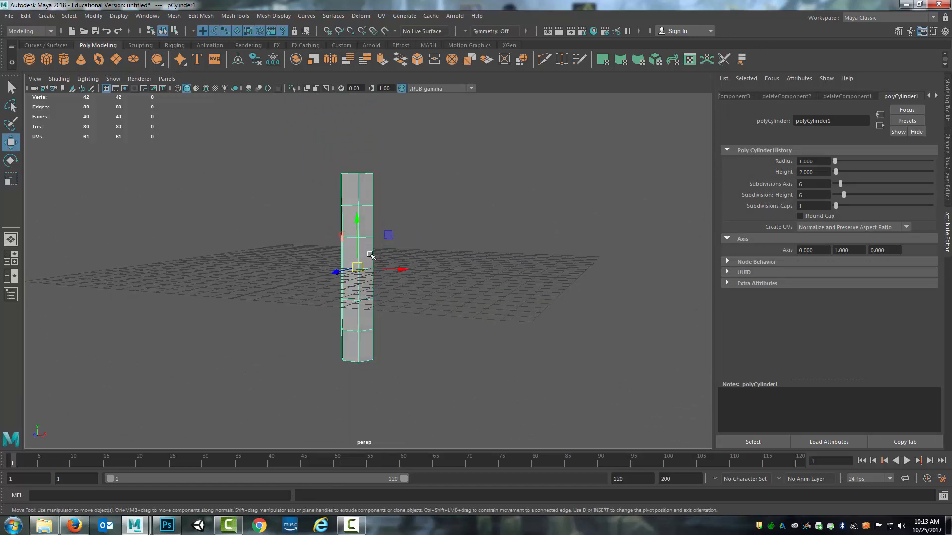
key(d)
alt+drag(371, 290, 390, 274)
key(v)
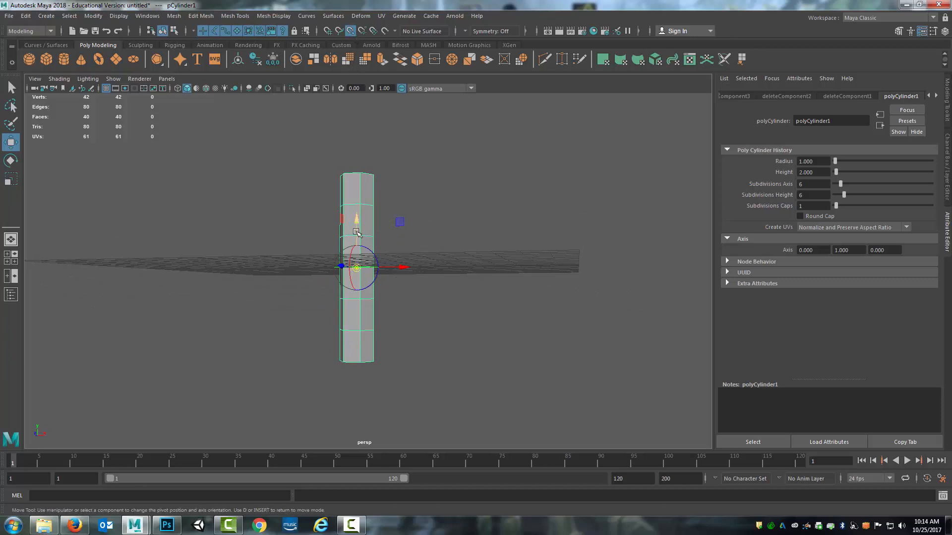
drag(358, 224, 365, 382)
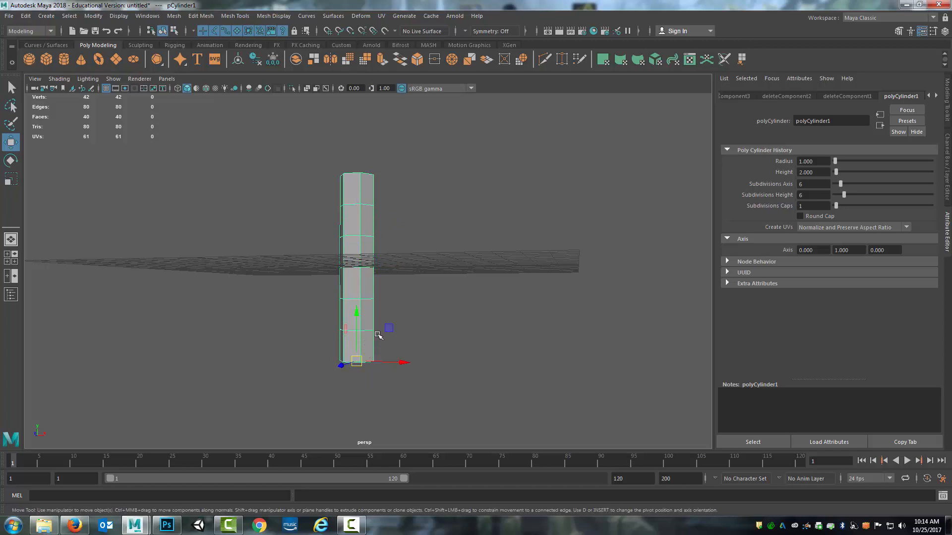
Step: Grid-snap the column to the origin so that its base stands on the grid
alt+drag(378, 330, 360, 272)
key(x)
alt+drag(403, 325, 463, 292)
Step: Delete the column's construction history
click(929, 97)
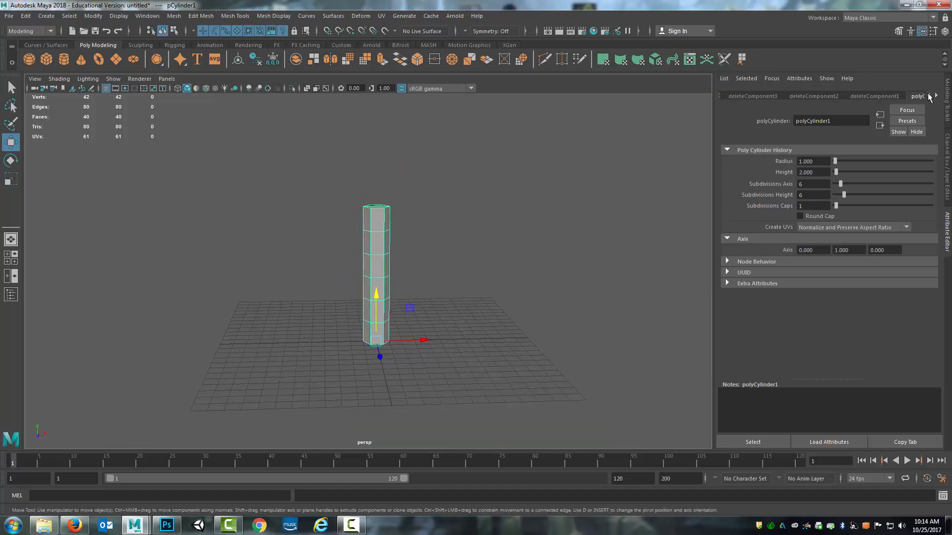
click(929, 97)
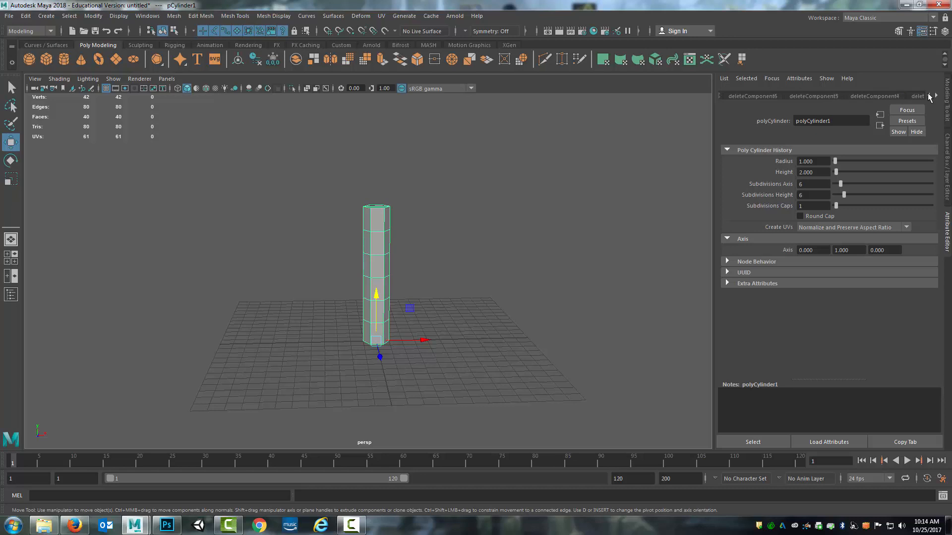
click(25, 15)
mouse_move(113, 144)
click(198, 149)
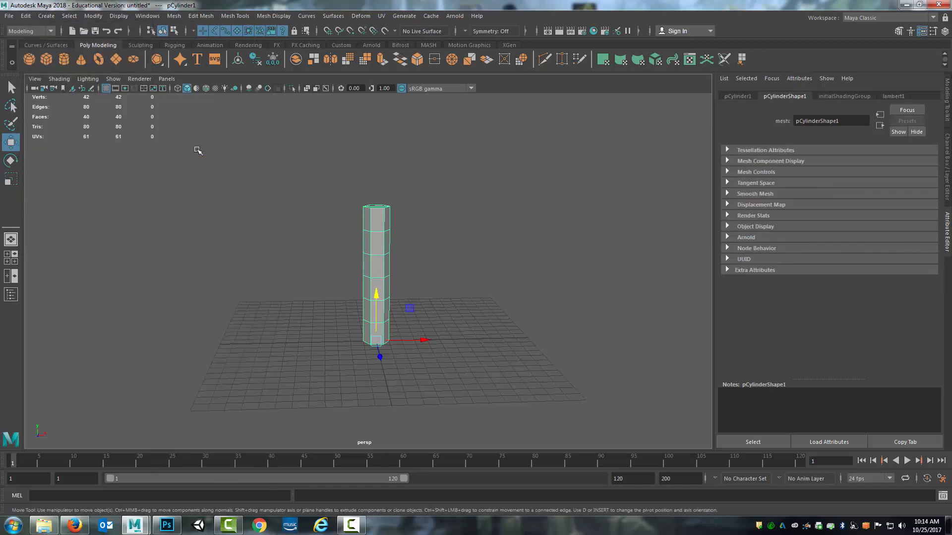
Step: Rename the column's transform node as DancingCylinder_Mesh
double_click(831, 122)
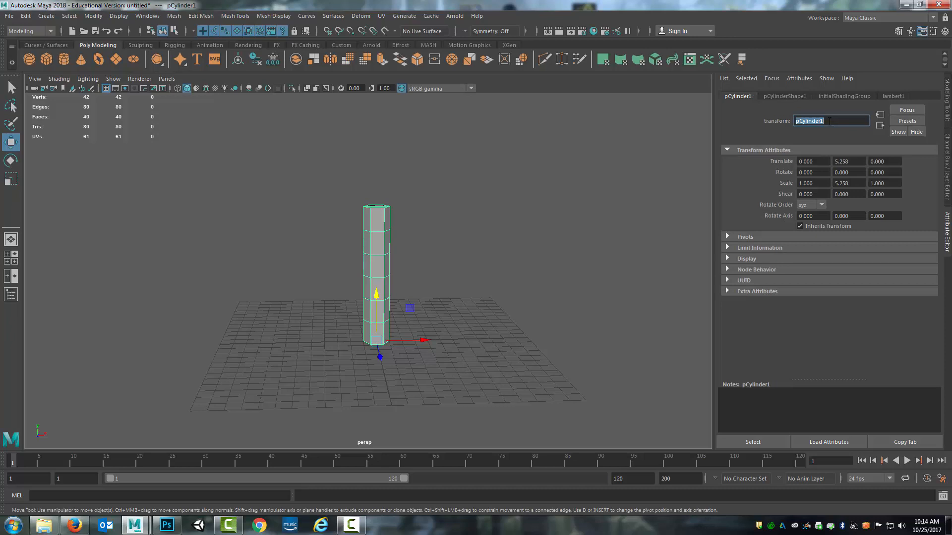
text(DancingCylinder_Mesh)
key(Return)
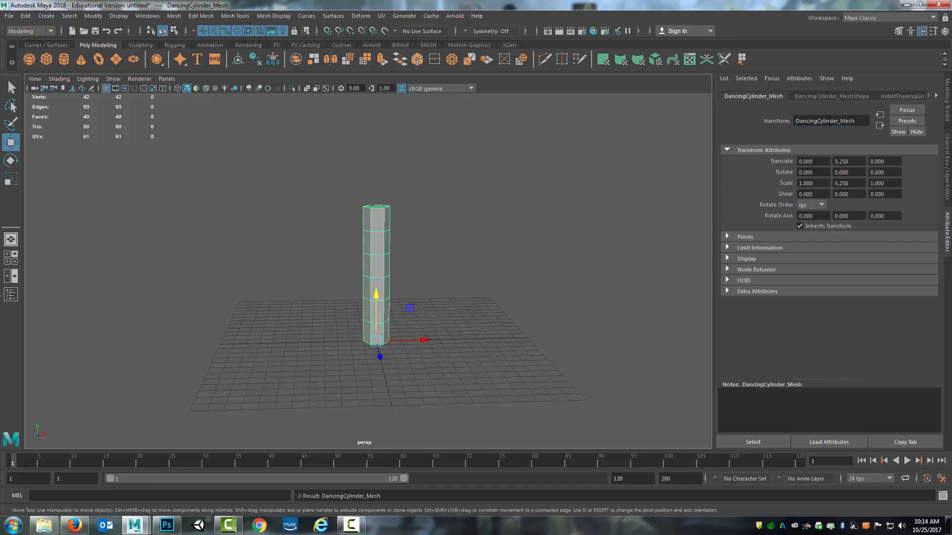
Step: Freeze the transformations of the cylinder mesh
click(93, 16)
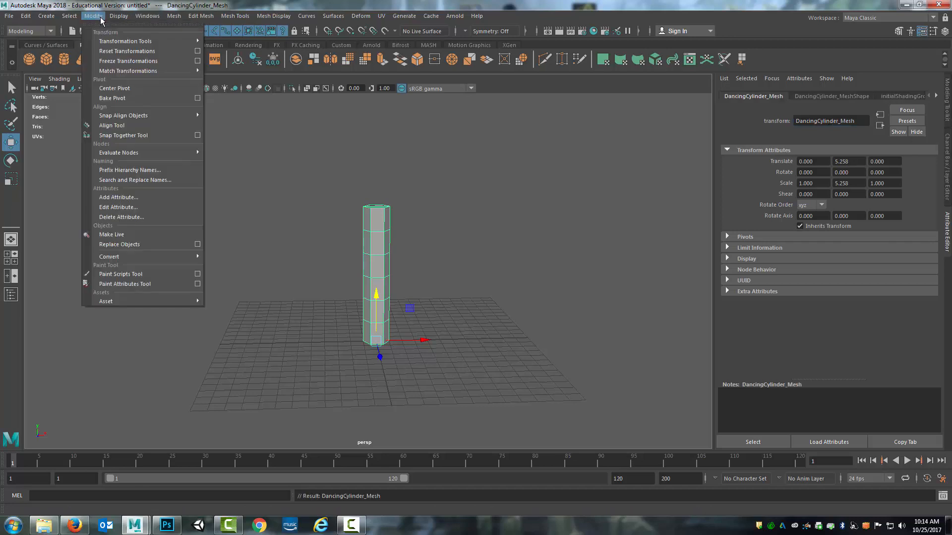
click(109, 61)
alt+drag(538, 319, 434, 317)
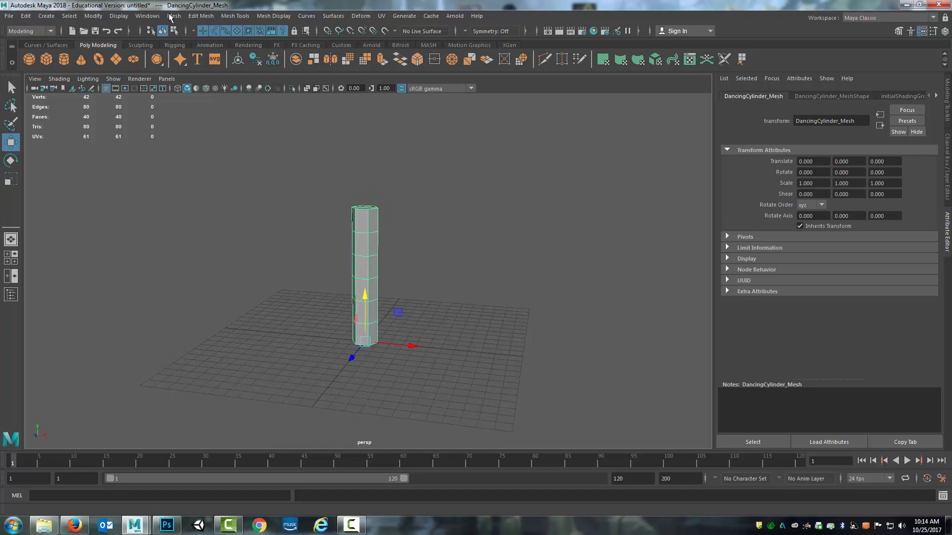
Step: Check the mesh with Cleanup for faces with more than 4 sides, selecting matching polygons only, and reselect the cylinder
click(173, 16)
click(198, 213)
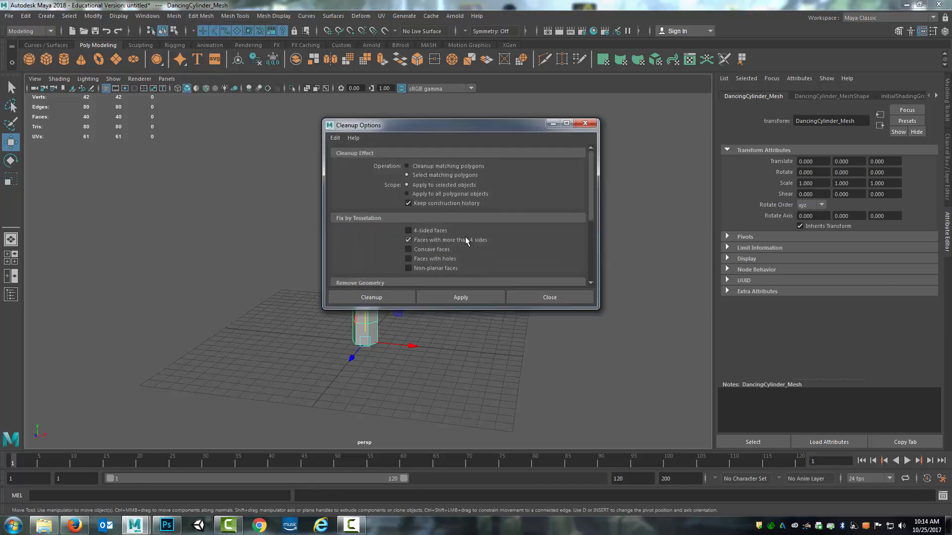
click(456, 297)
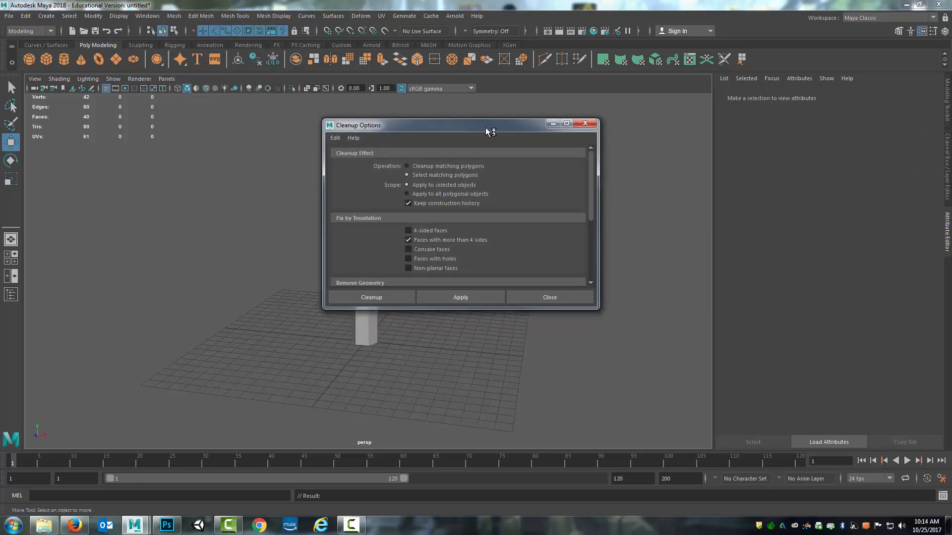
click(585, 123)
alt+drag(427, 297, 389, 292)
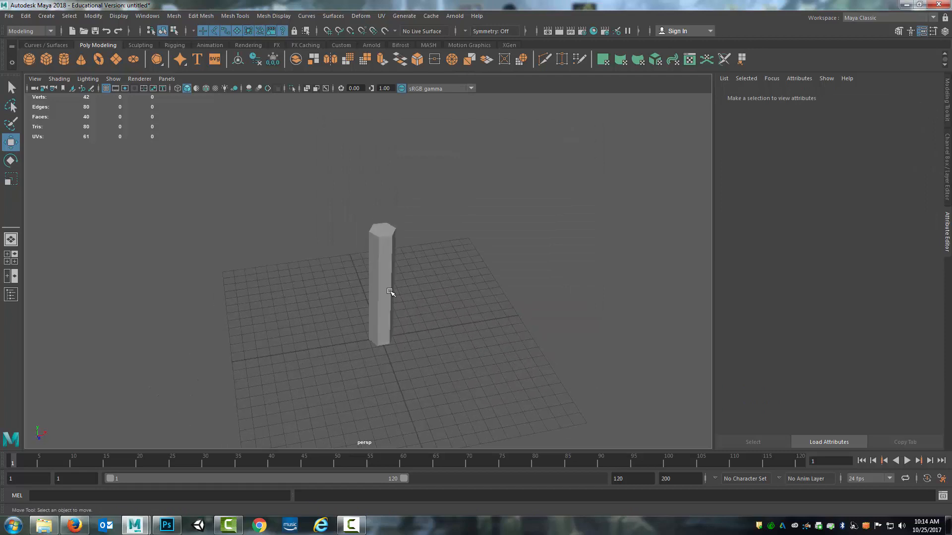
click(390, 293)
Step: Examine the cylinder's cap and side topology from several angles and check its remaining nodes
alt+drag(434, 266, 450, 236)
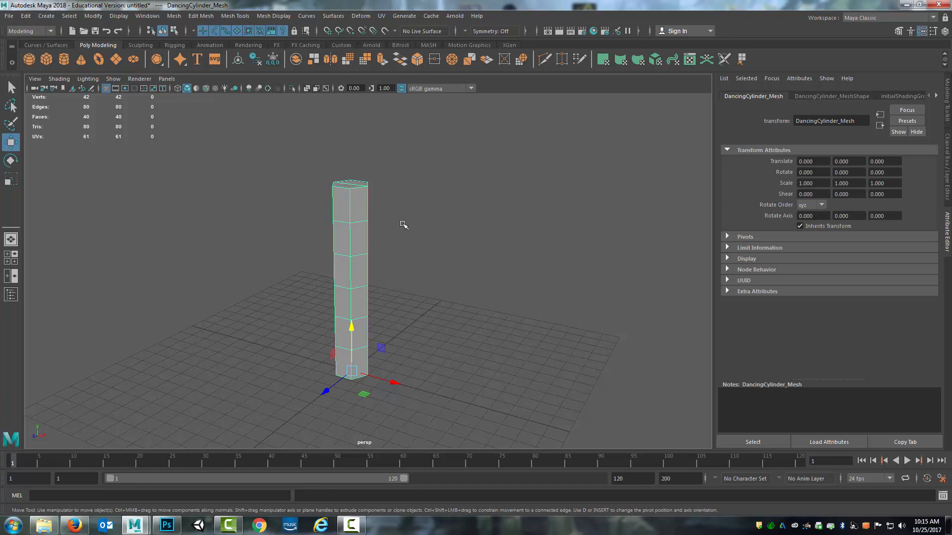
alt+middle_drag(388, 285, 408, 271)
alt+drag(407, 271, 435, 274)
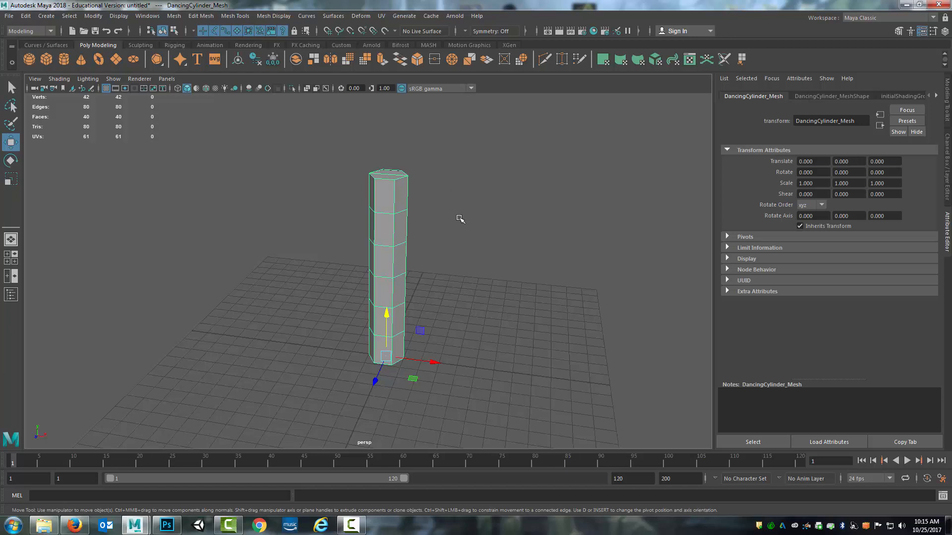
alt+drag(453, 262, 405, 270)
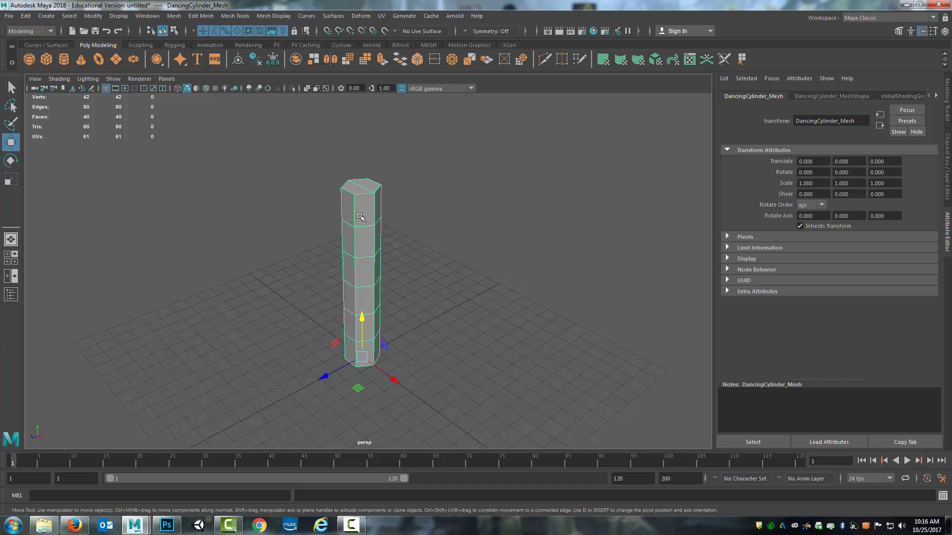
alt+drag(371, 287, 347, 219)
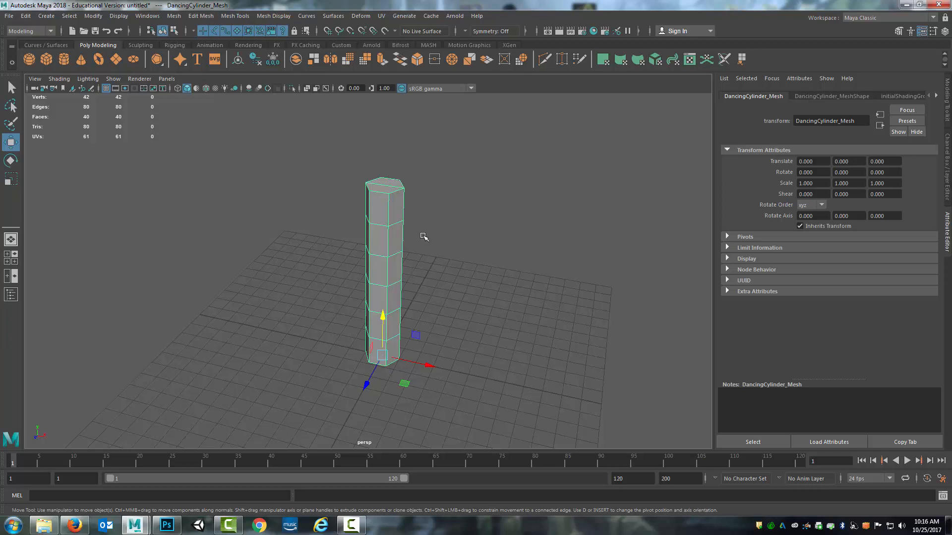
alt+drag(436, 278, 374, 294)
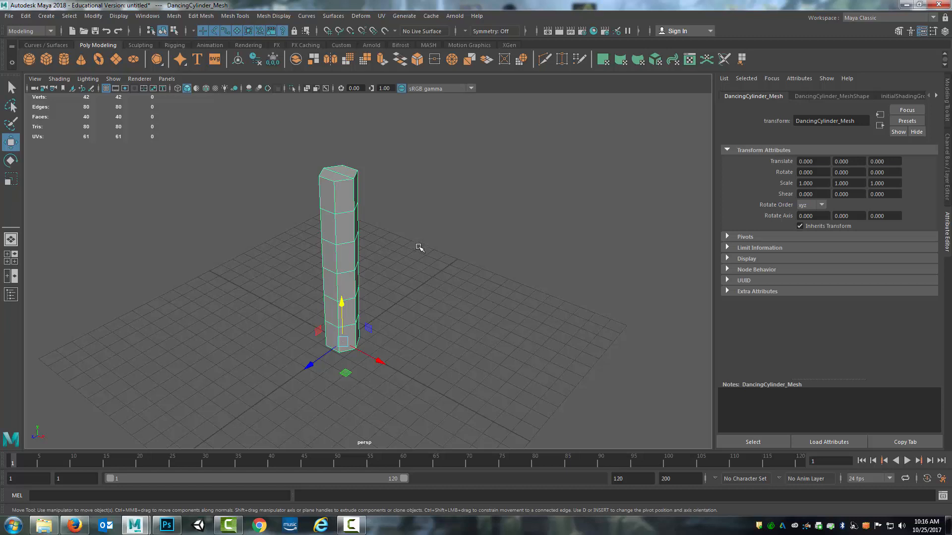
alt+drag(385, 283, 416, 277)
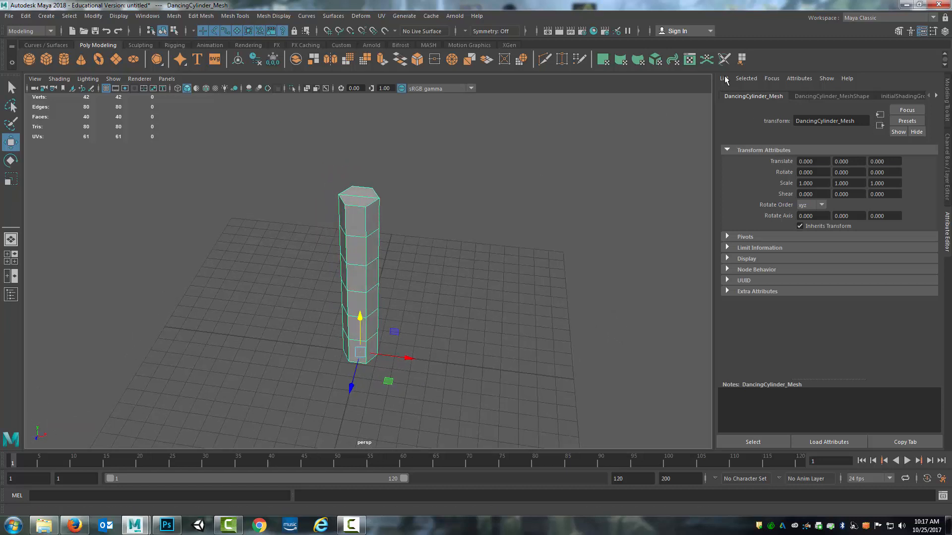
click(935, 96)
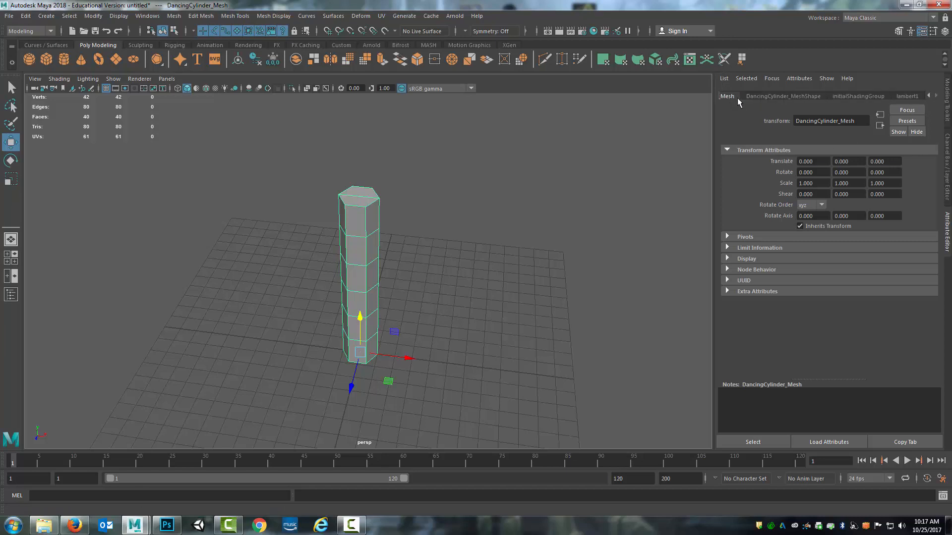
alt+drag(378, 290, 352, 284)
alt+drag(416, 278, 427, 279)
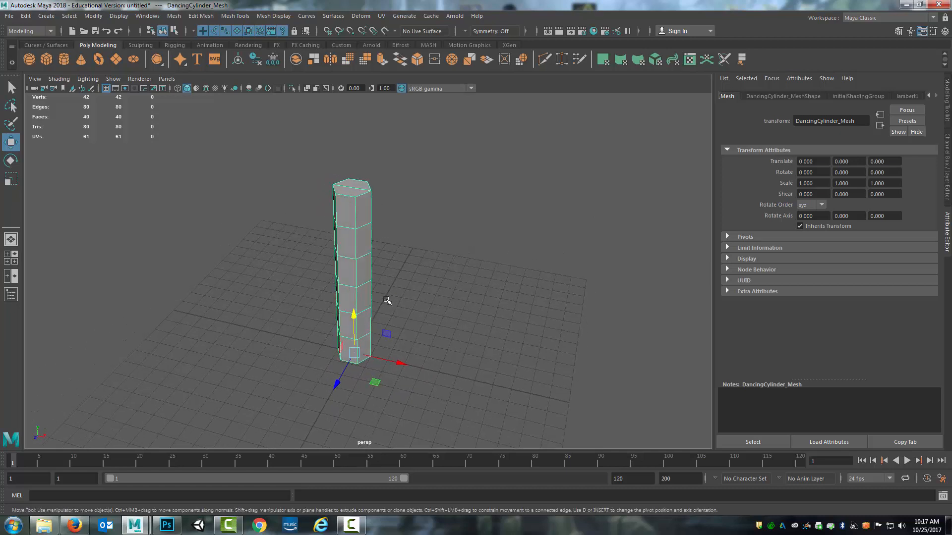
alt+drag(356, 283, 377, 286)
mouse_move(397, 232)
alt+mouse_down()
mouse_move(374, 236)
mouse_move(388, 236)
alt+mouse_up()
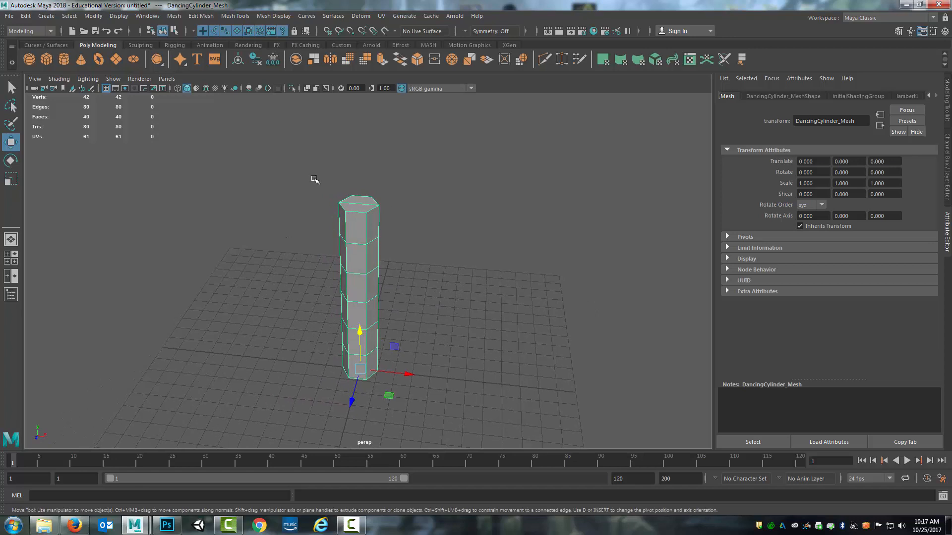
Step: Save the scene as a Maya Binary file named DancingCylinder in the project's scenes folder, and reactivate the Move tool
click(9, 15)
click(42, 68)
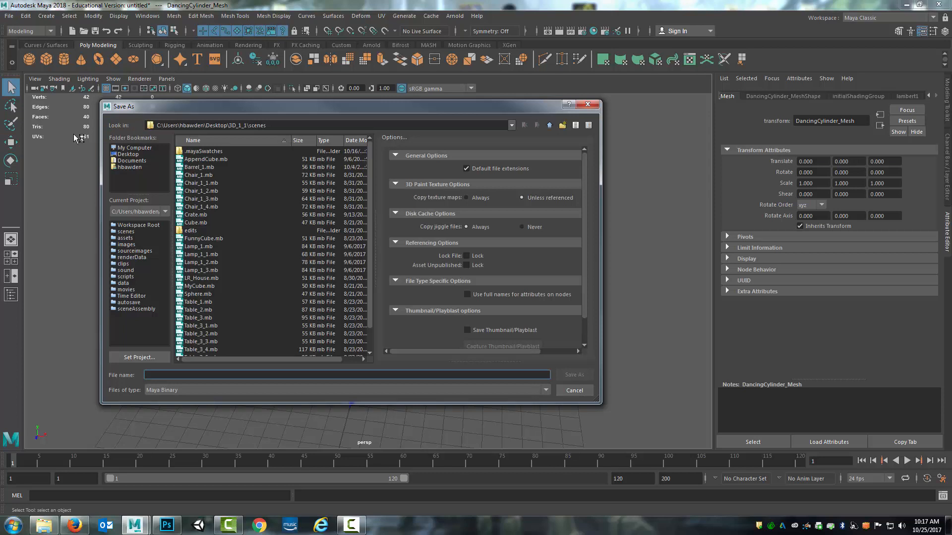
text(DancingCylinder)
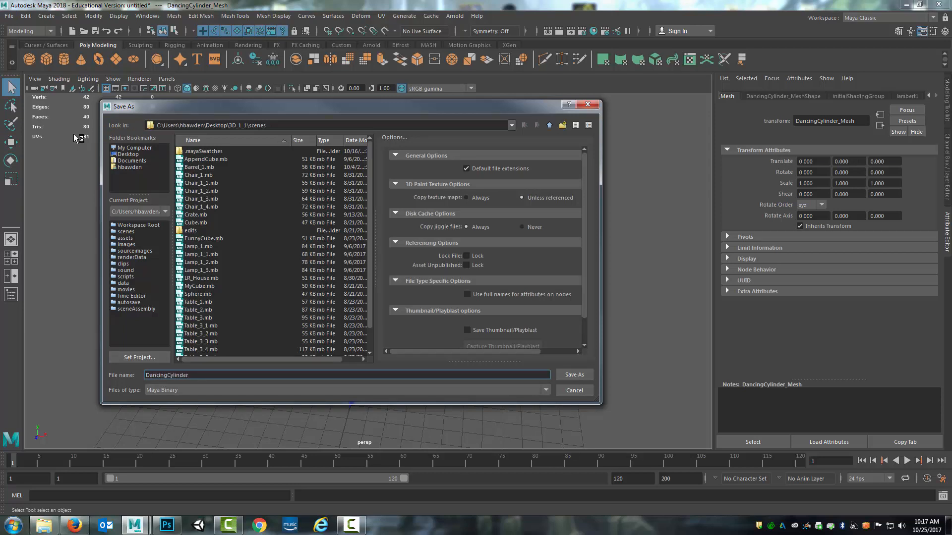
click(569, 375)
key(w)
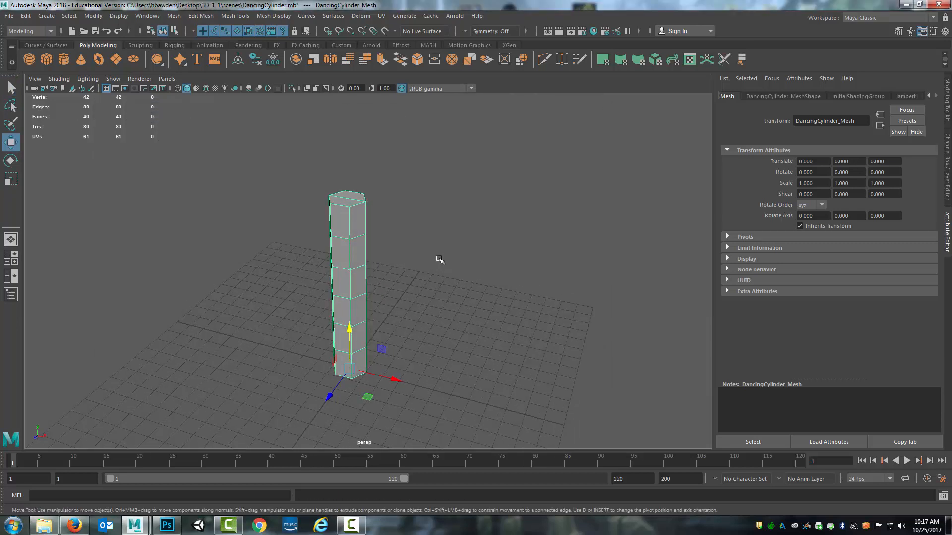